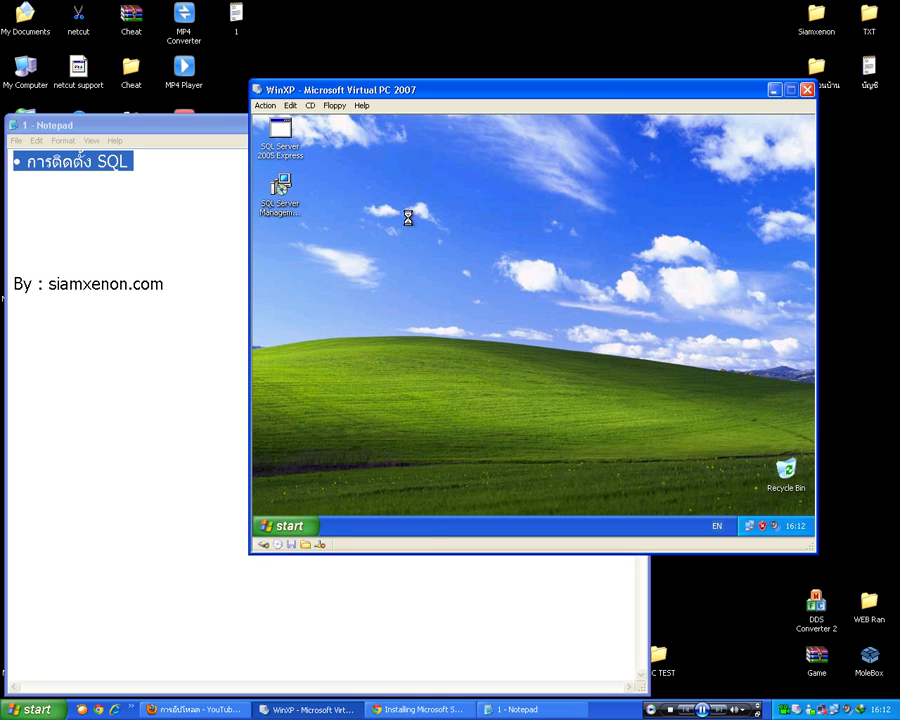
- Accept the SQL Server 2005 Express licensing terms and conditions
click(400, 431)
- Install the prerequisite Native Client and setup support files, then continue to the welcome page
click(602, 458)
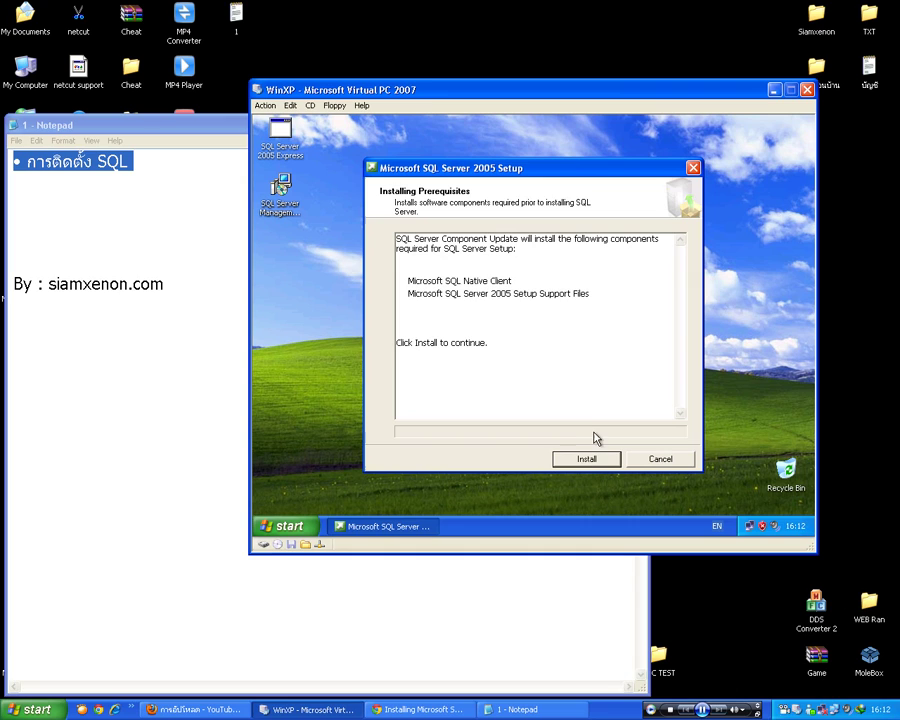
click(587, 461)
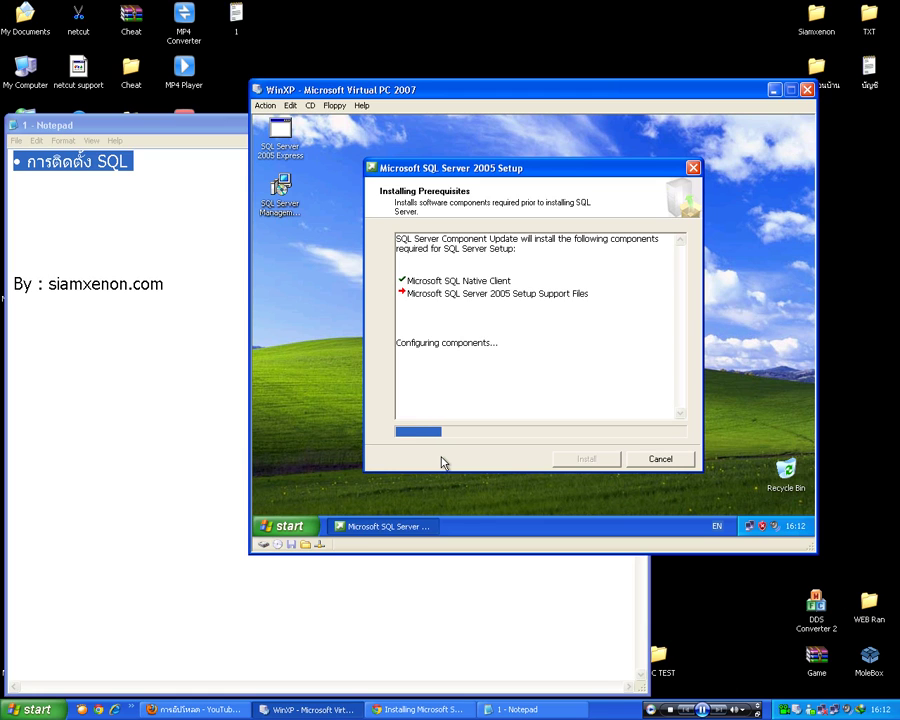
click(585, 458)
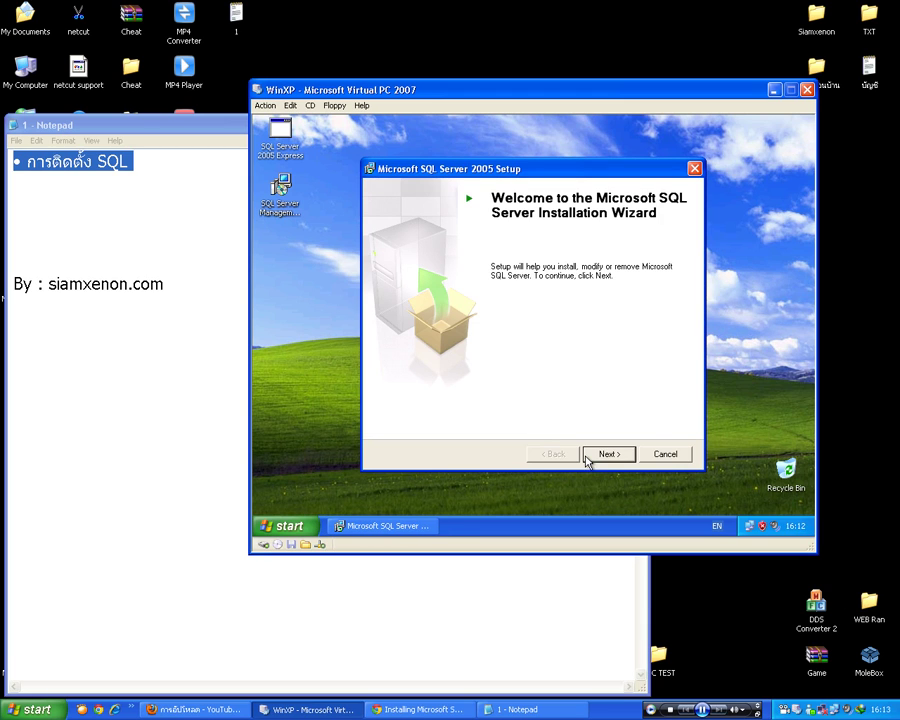
- Run the system configuration check, confirm all 13 checks passed, and continue to Registration Information
click(602, 454)
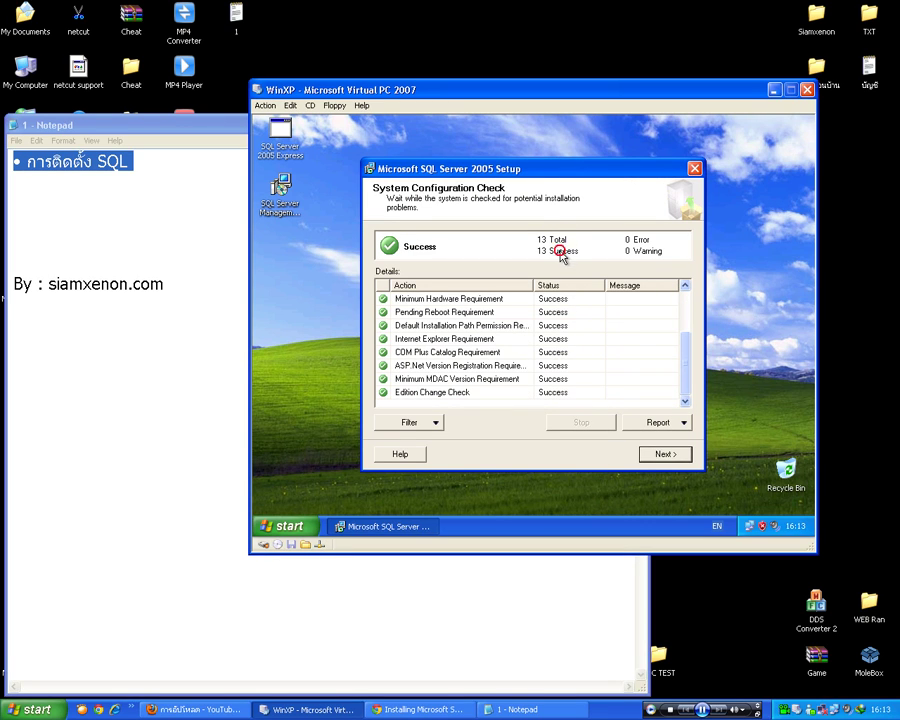
scroll(686, 355, up, 2)
scroll(689, 365, down, 2)
click(664, 454)
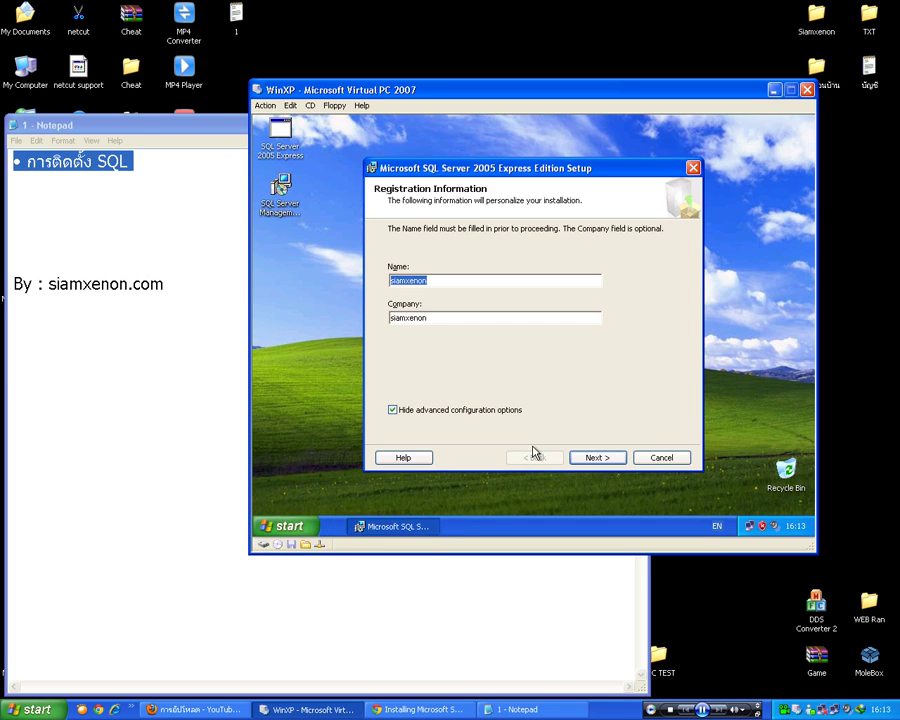
- Add the Notepad note line 'ตรงนี้แนะนำไม่ต้องเปลี่ยน' under the heading, then return to setup
click(100, 205)
text(ตรงนี้แนะน)
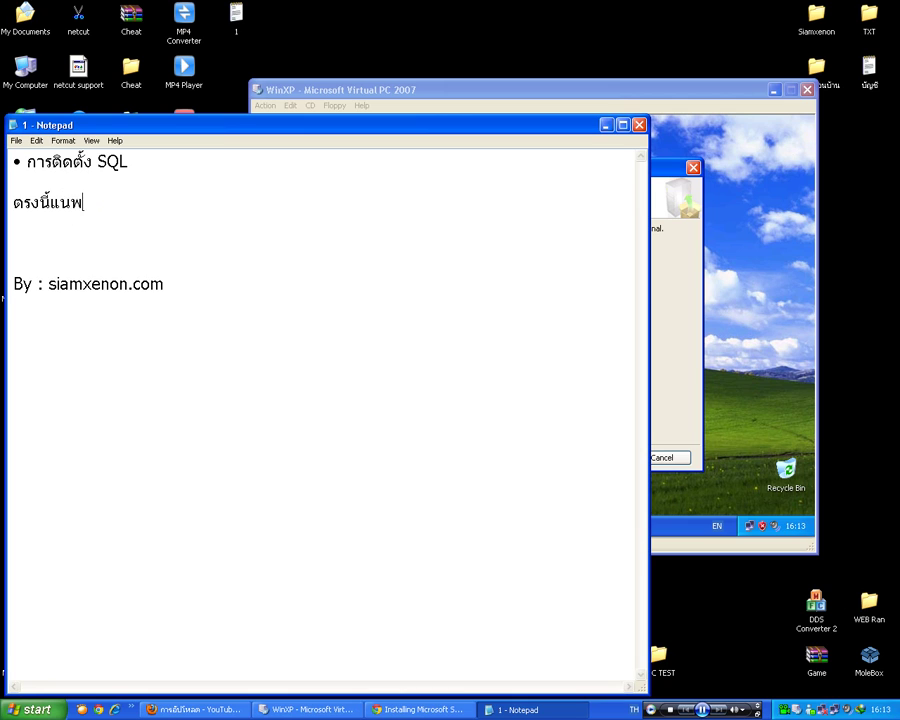
text(ำไม่ต้องเปลี่ยน)
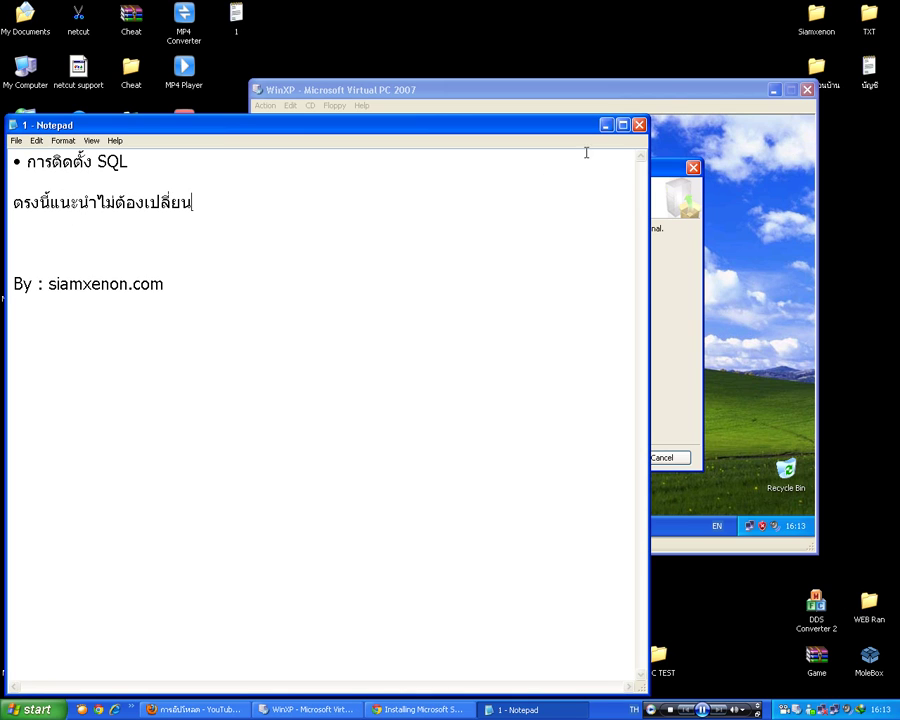
click(667, 92)
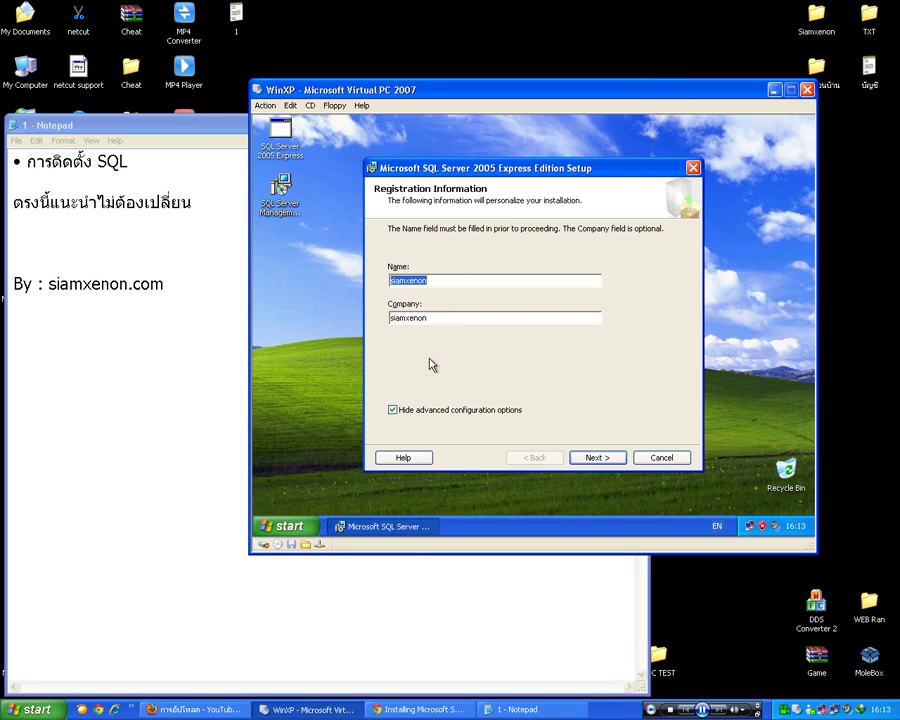
- Show advanced options, install the entire Client Components feature locally, and keep the SQLExpress instance
click(393, 410)
click(597, 458)
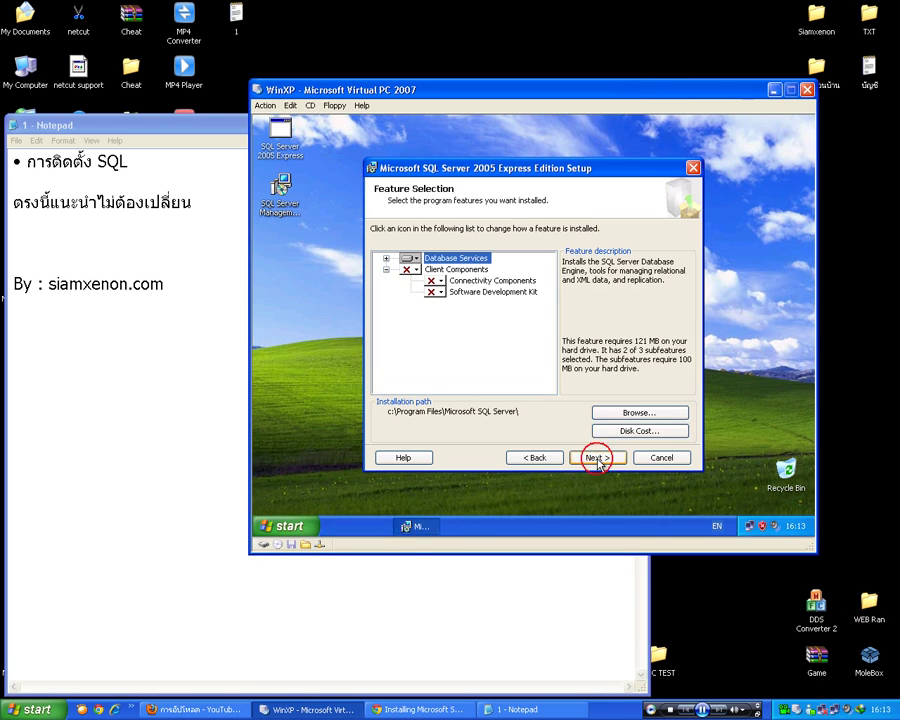
click(414, 270)
click(432, 300)
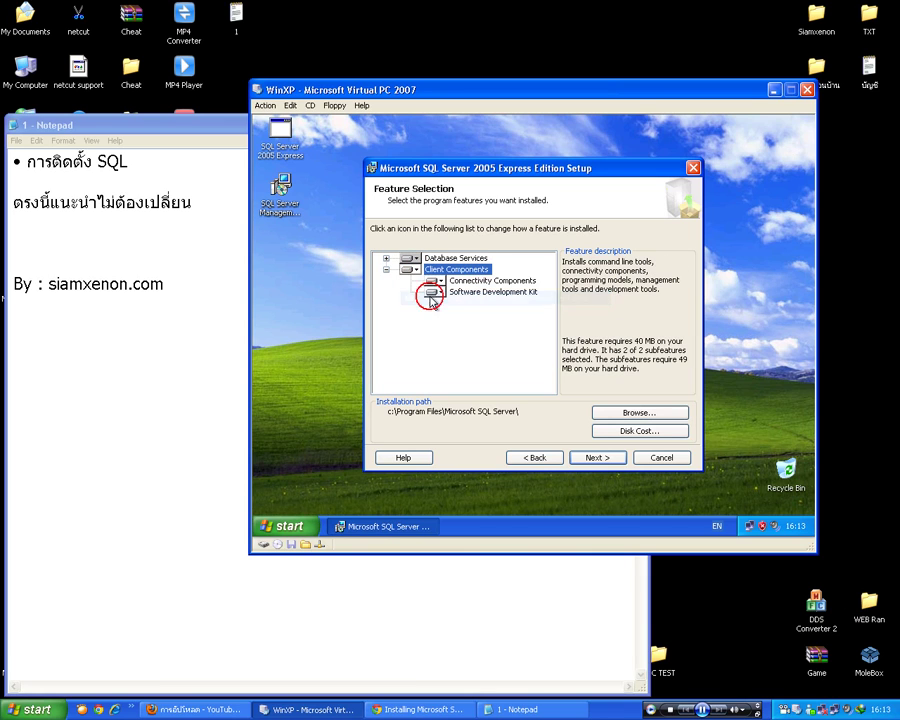
click(587, 458)
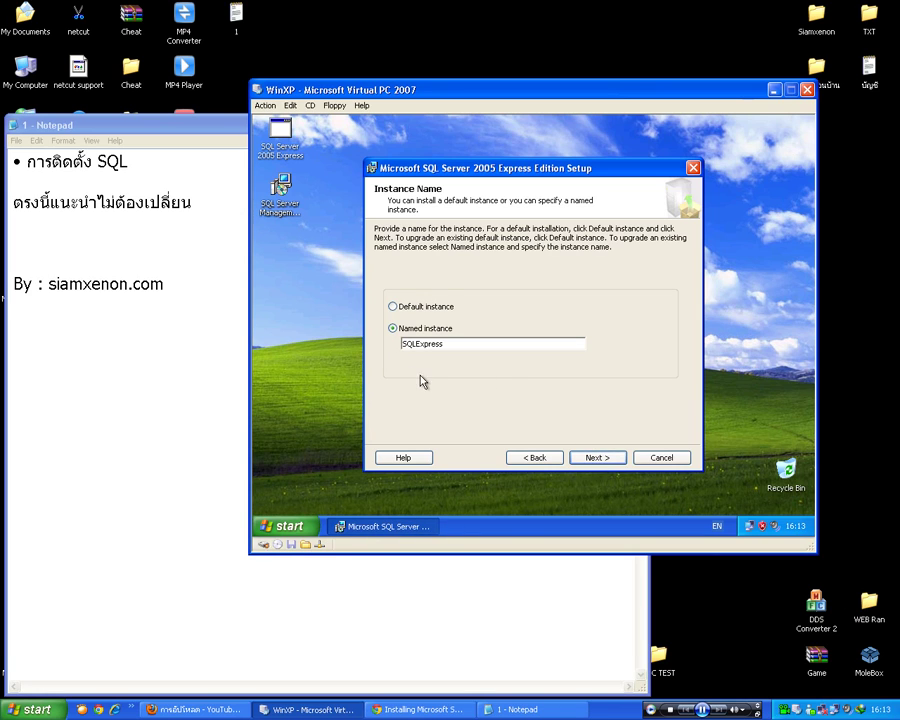
click(598, 458)
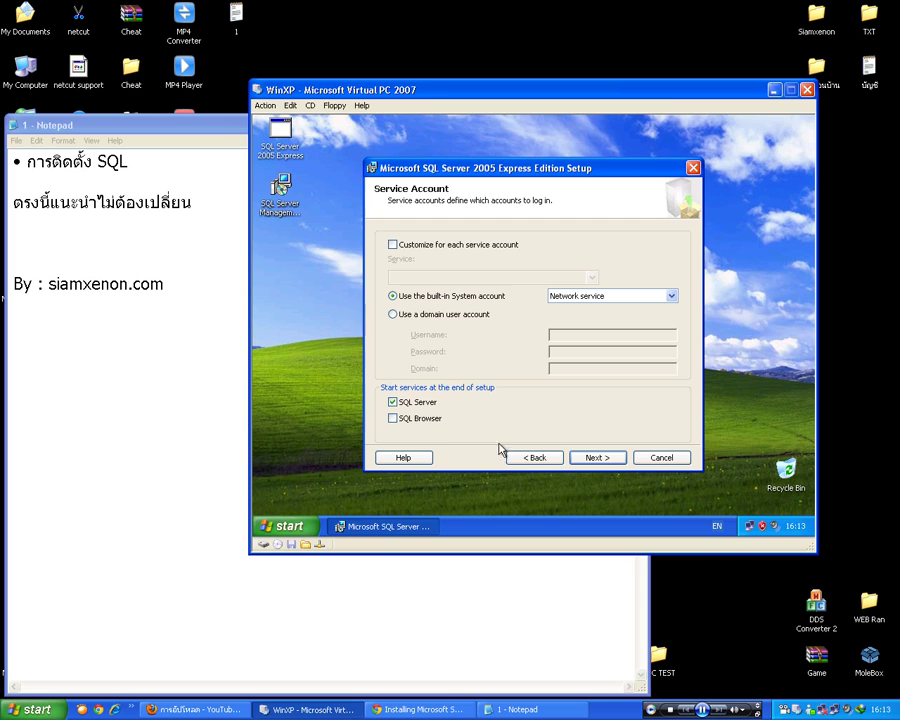
- Have SQL Browser start after setup and choose Mixed Mode authentication
click(393, 419)
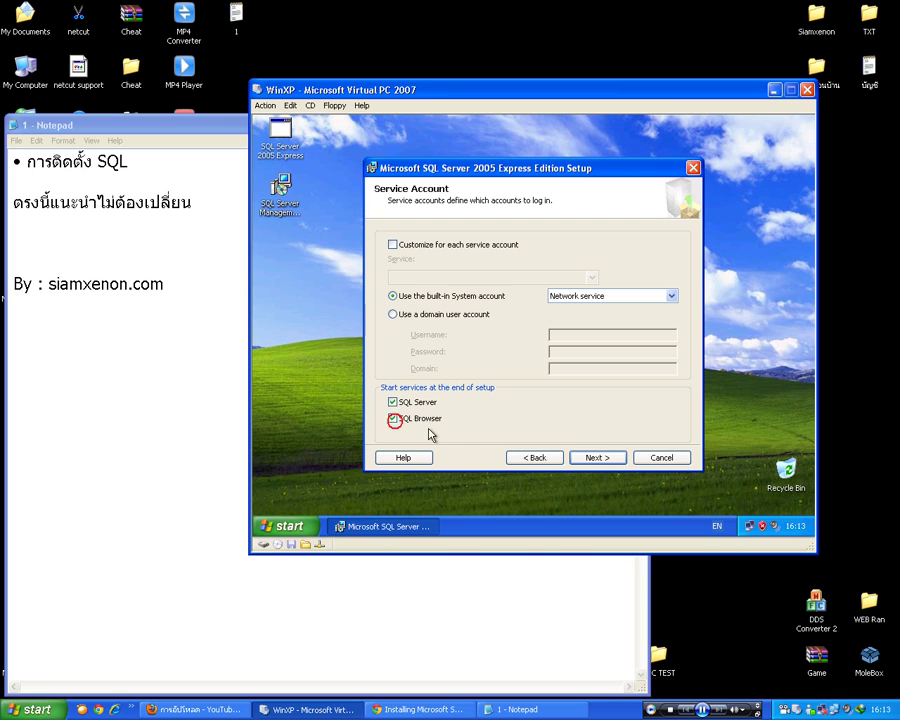
click(596, 459)
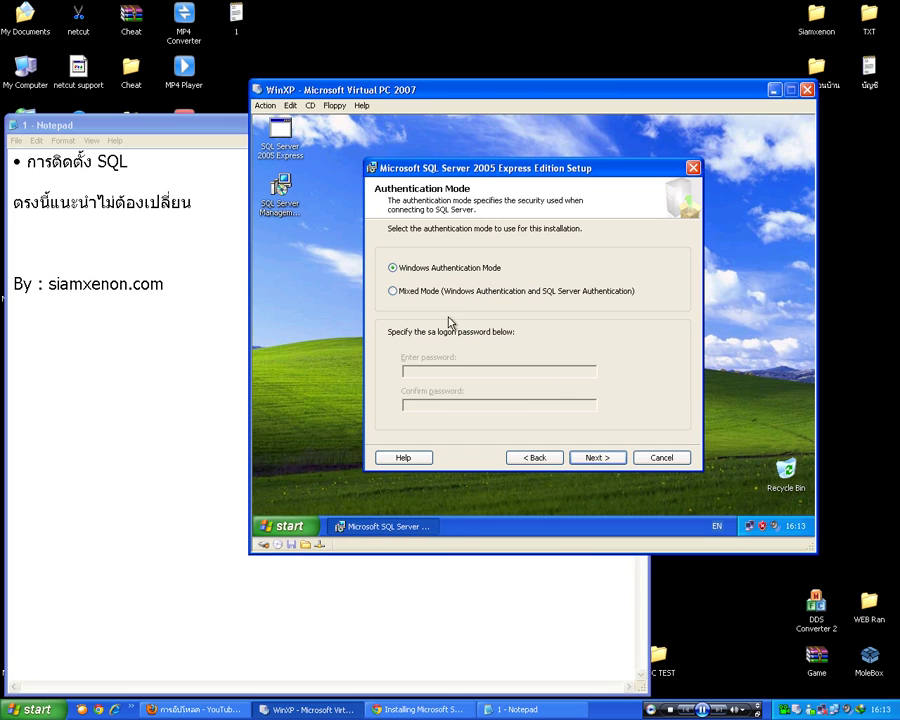
click(404, 292)
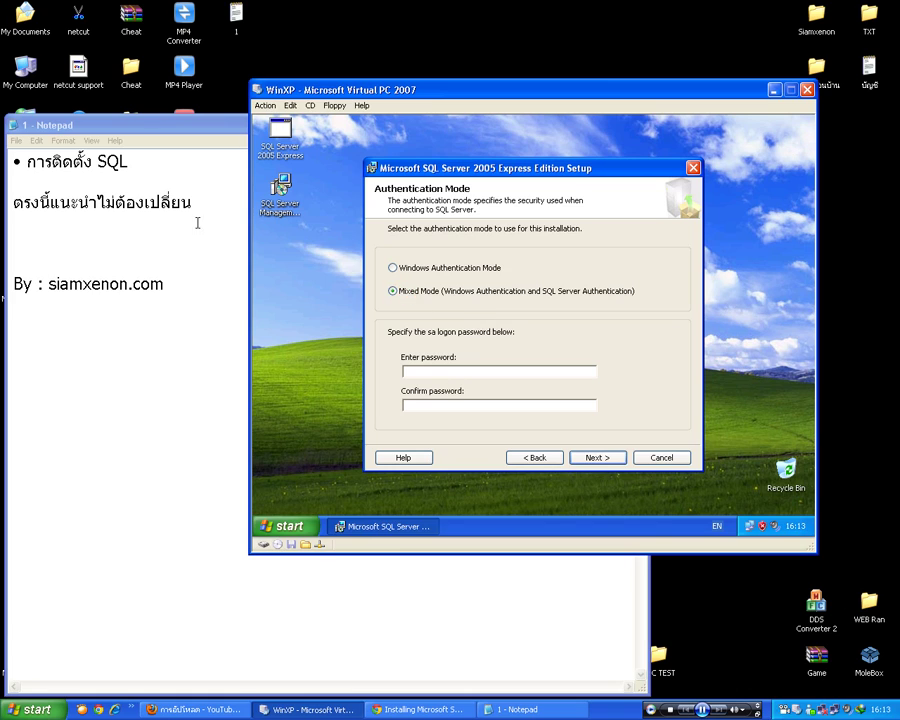
click(198, 222)
- Rewrite the note to 'ใส่ Pass แล้ว จำไว้ด้วย ( 2 ช่องต้องเหมือนกันนะครับ )' after its first word
drag(148, 204, 50, 204)
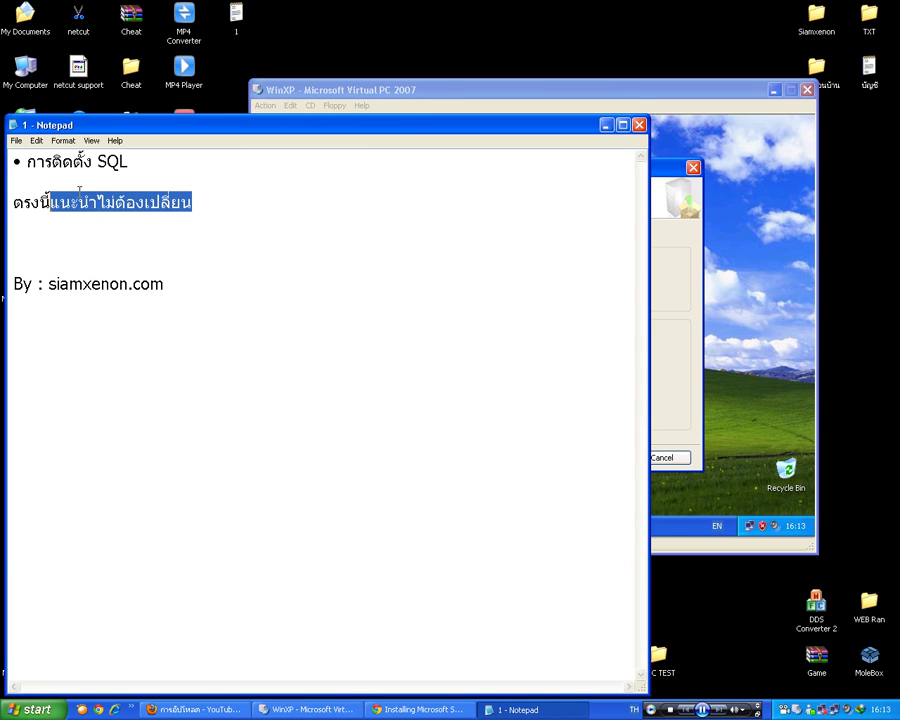
text(ใส่)
key(alt+shift)
text(Pass)
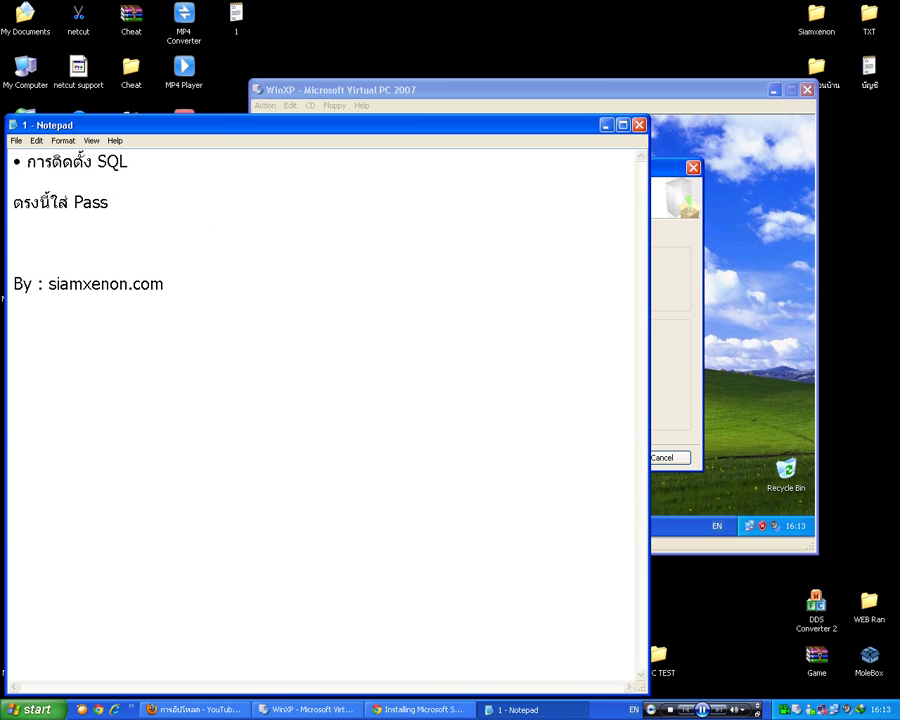
key(alt+shift)
text(แล้ว จำไว้ด้วย ( 2)
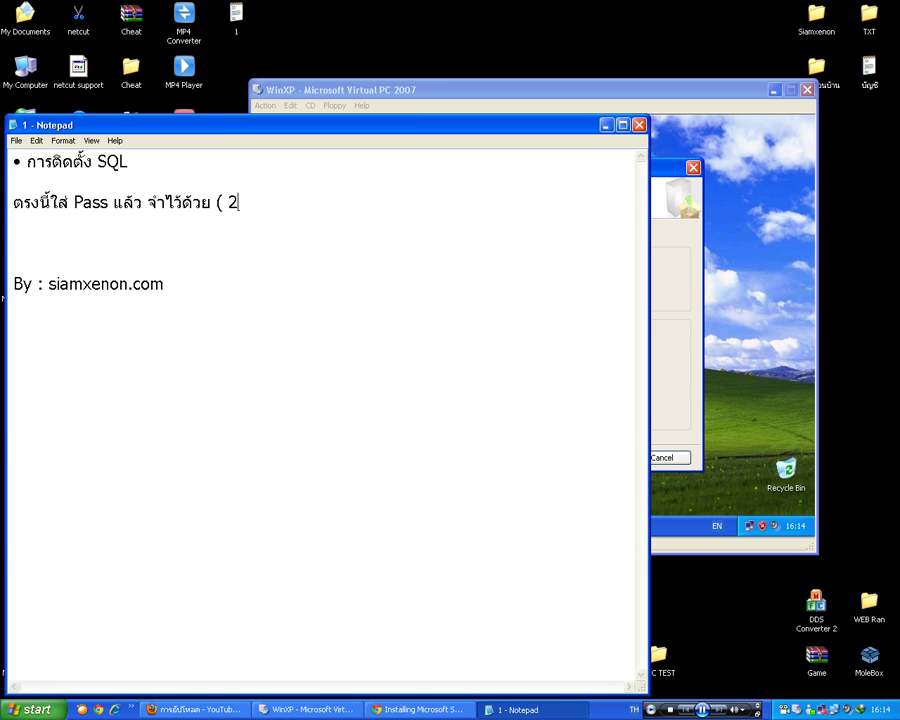
text( ช่องต้องเหมือนก)
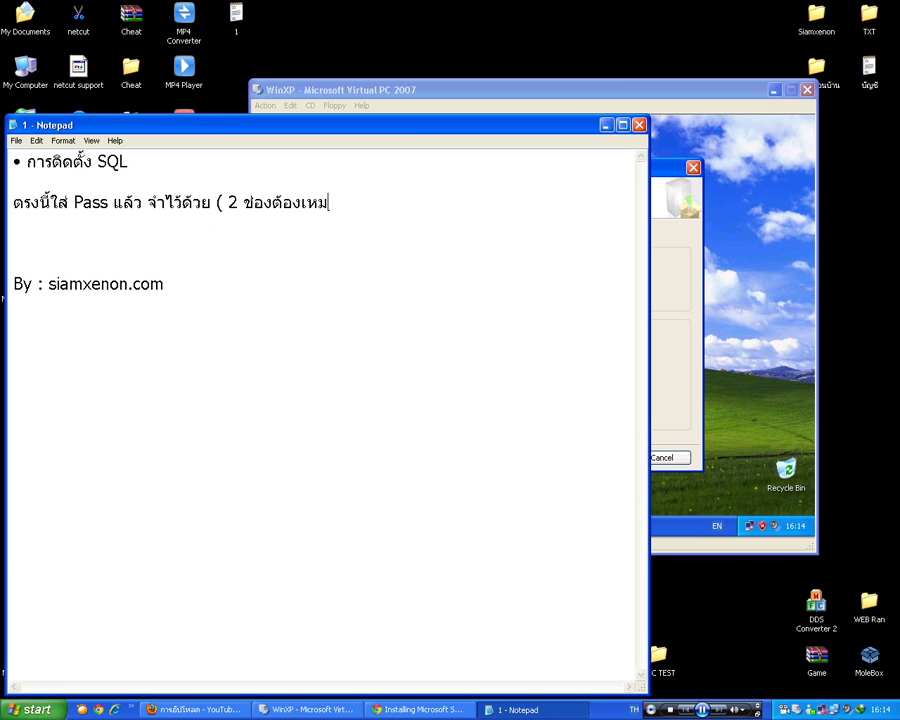
text(ันนะครับ ))
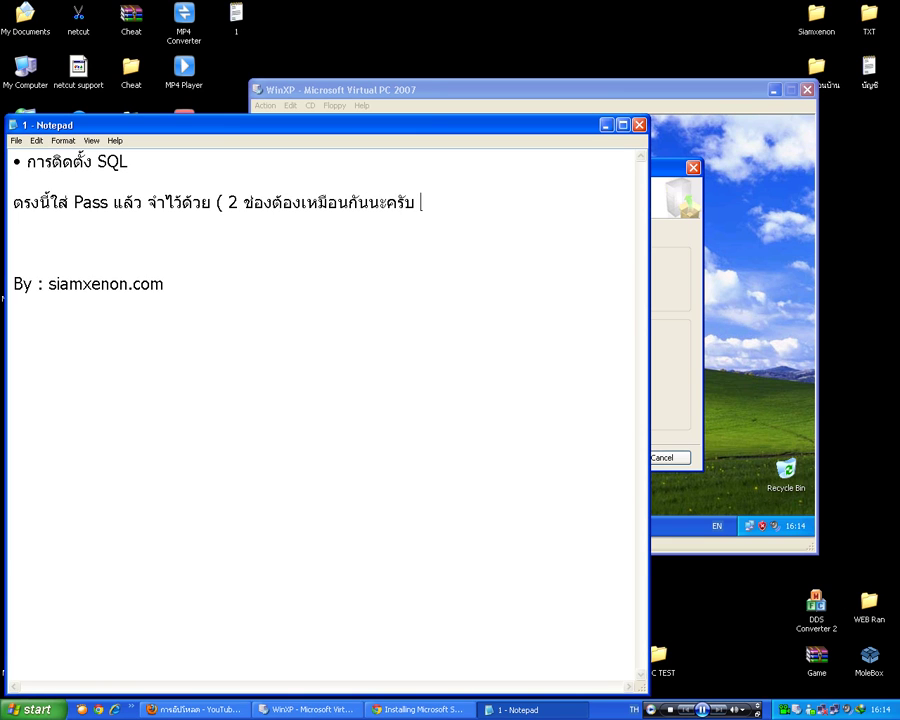
- Enter and confirm the sa logon password, then continue to Collation Settings
click(703, 90)
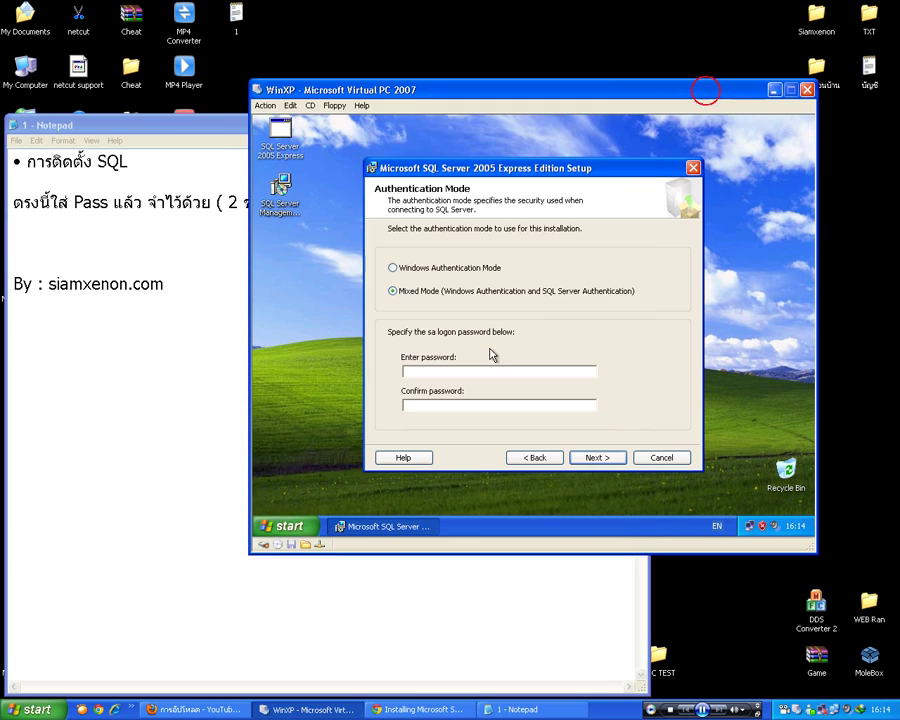
click(449, 372)
text(12345678123)
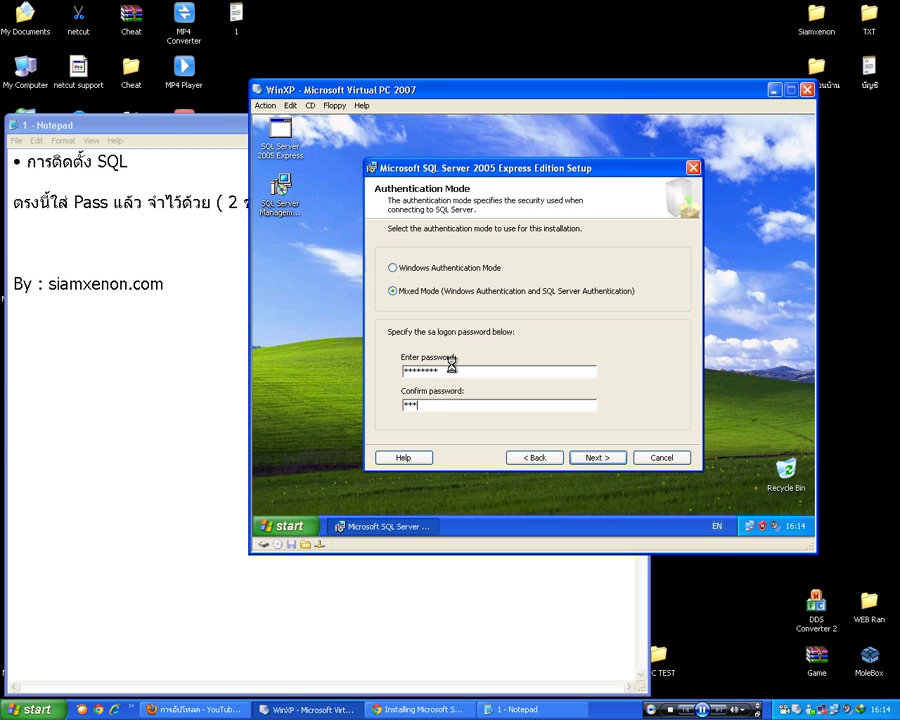
double_click(451, 370)
text(123)
double_click(451, 404)
text(123456)
click(589, 458)
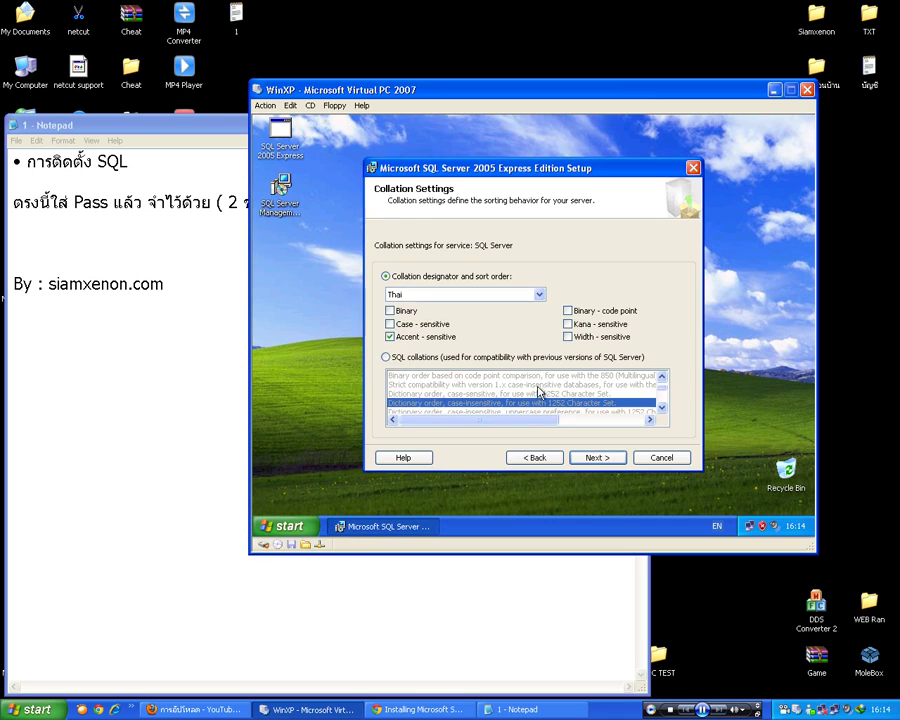
- Choose SQL collations, keep the default configuration and error-reporting options, and start the installation
click(385, 358)
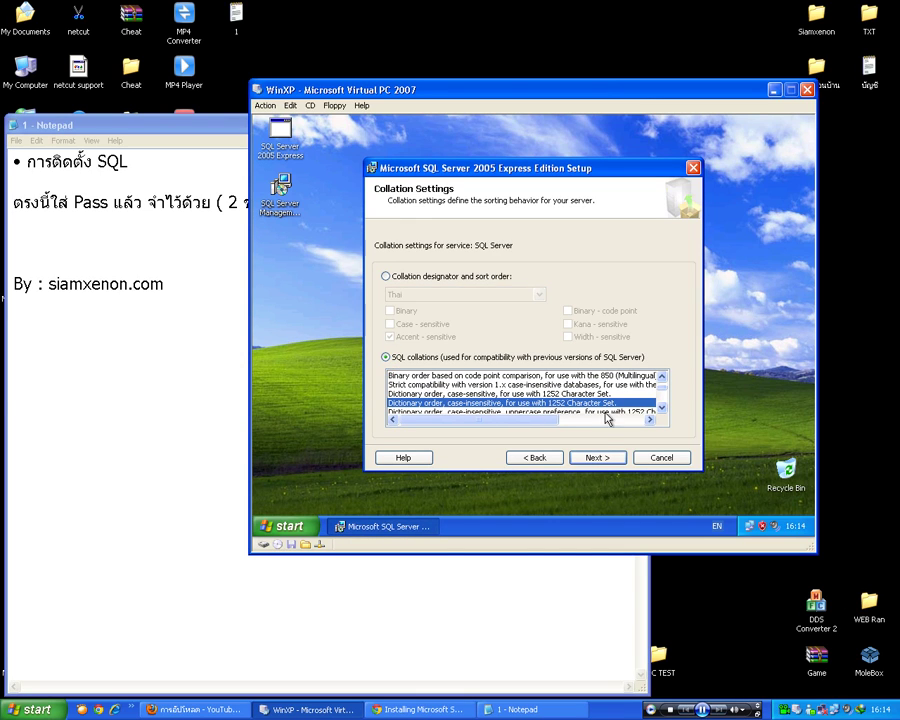
click(597, 458)
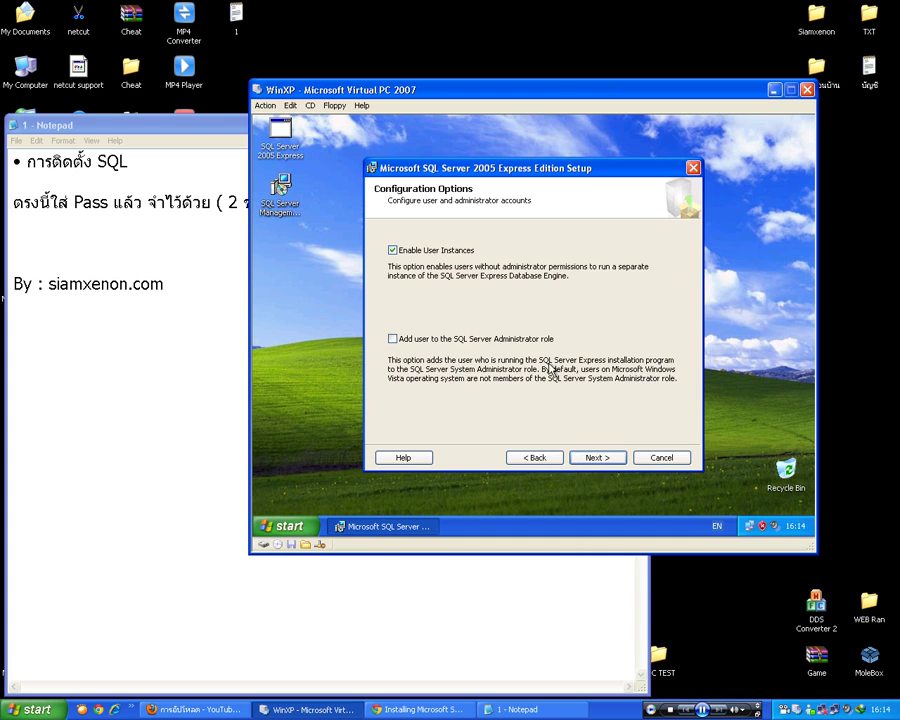
click(598, 458)
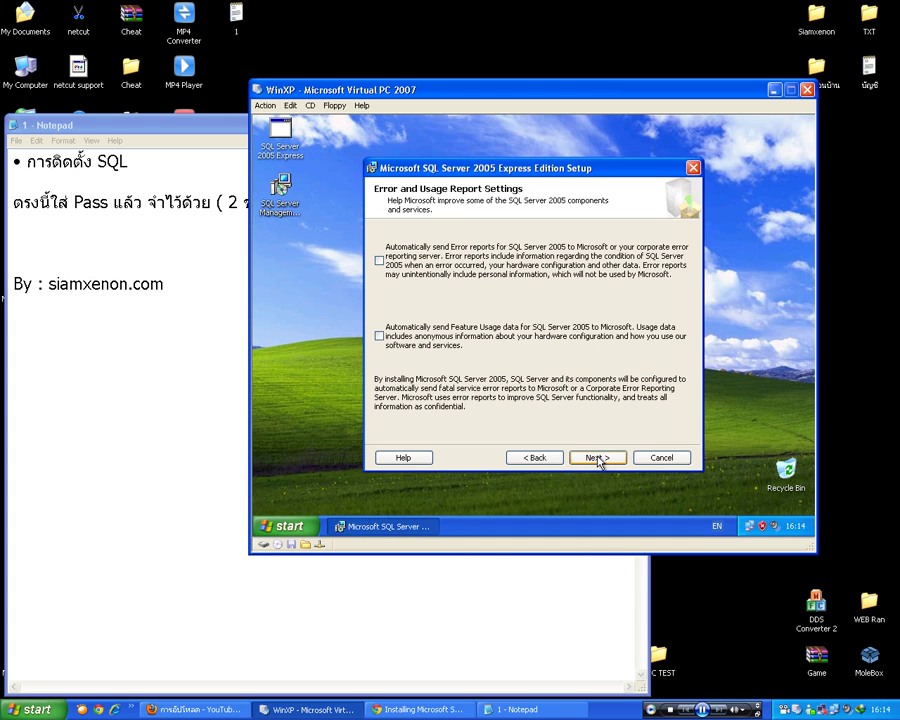
click(598, 458)
click(597, 457)
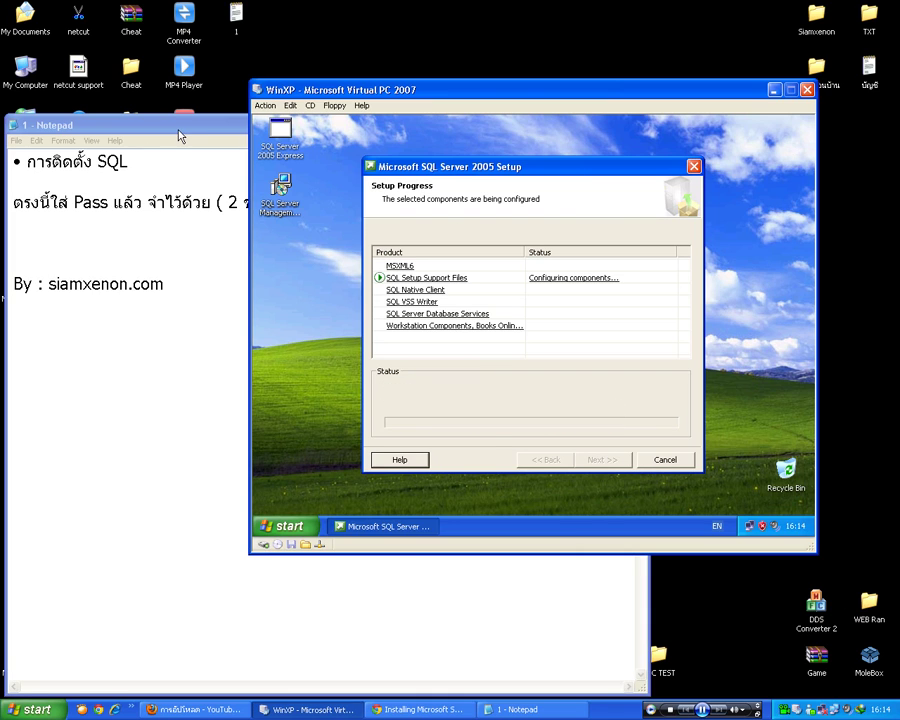
- Replace Notepad's second line with '6 อันนี้ ( ต้องผ่านหมดครบทั้ง 6 อันนะครับ )', then return to the VM
click(181, 123)
drag(454, 200, 13, 197)
text(6 ส)
key(BackSpace)
text(อ)
key(BackSpace)
text(อันนี้)
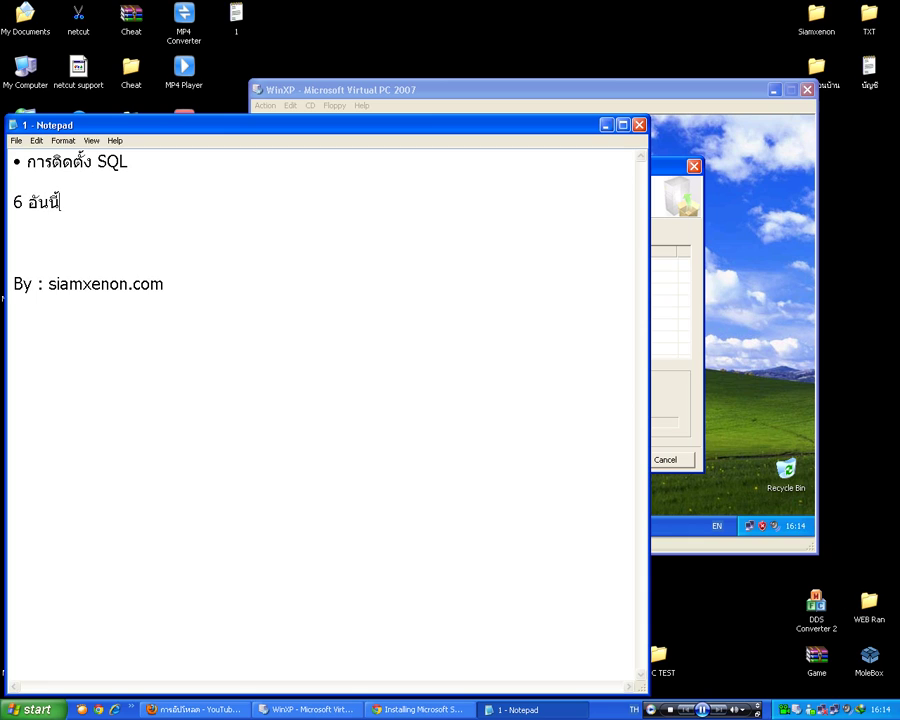
text( ( ต้องผ่านหมด)
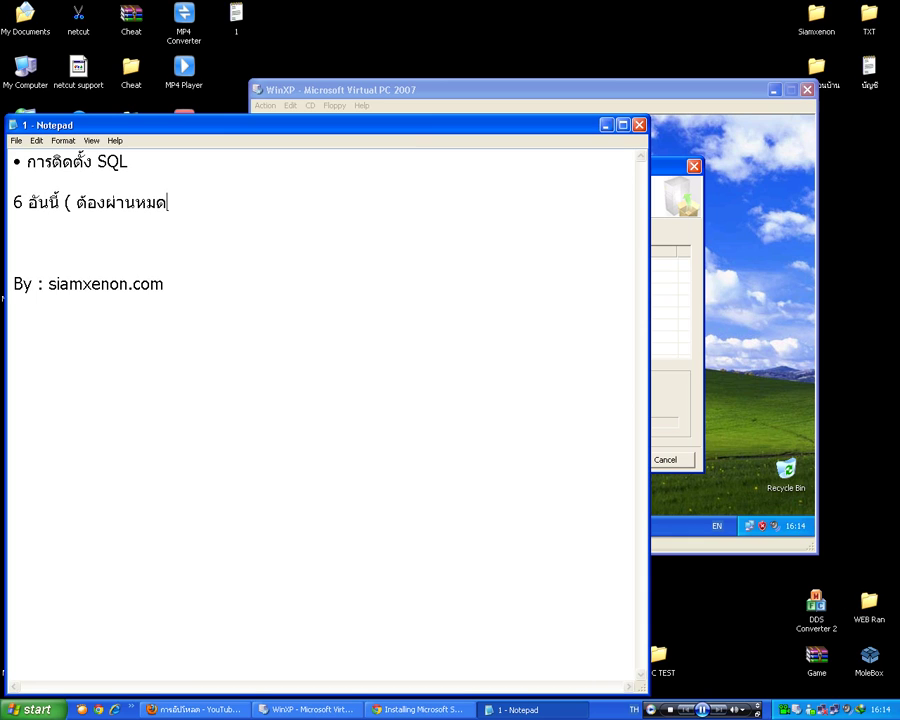
text(ครบทั้ง 6 อันนะครับ ))
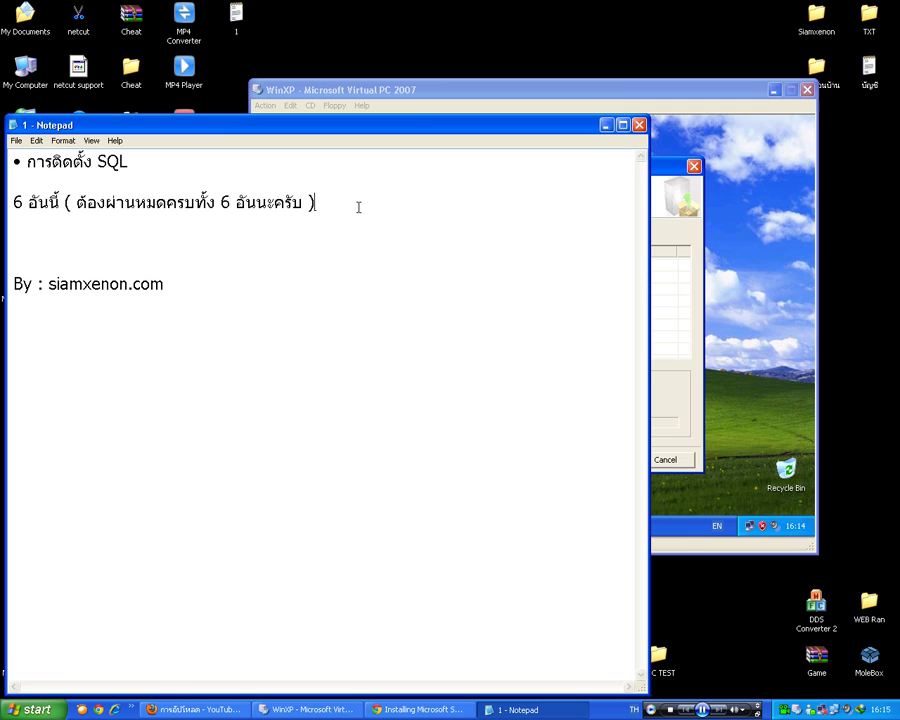
click(673, 96)
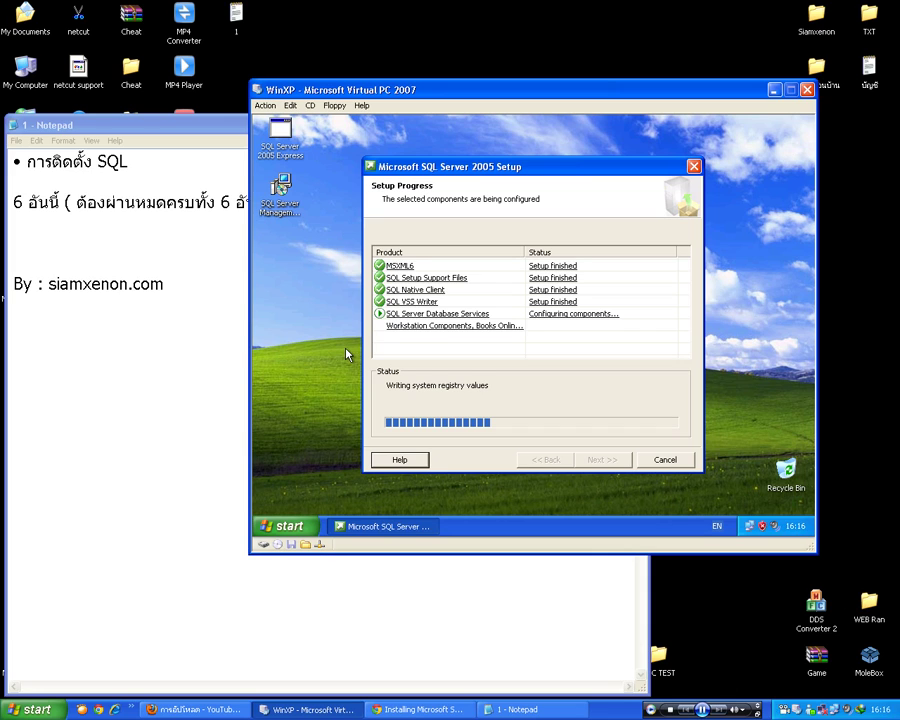
- Swap the bracketed remark on the note's second line for 'นานหน่อย' while setup keeps configuring
click(127, 227)
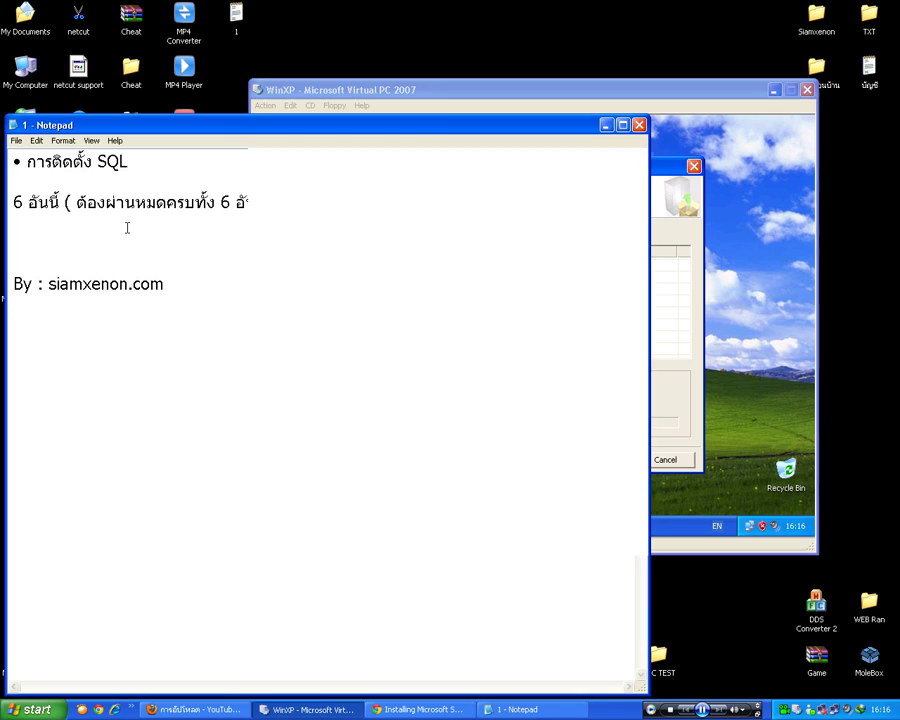
drag(65, 202, 344, 200)
key(BackSpace)
text(นานหน่อย)
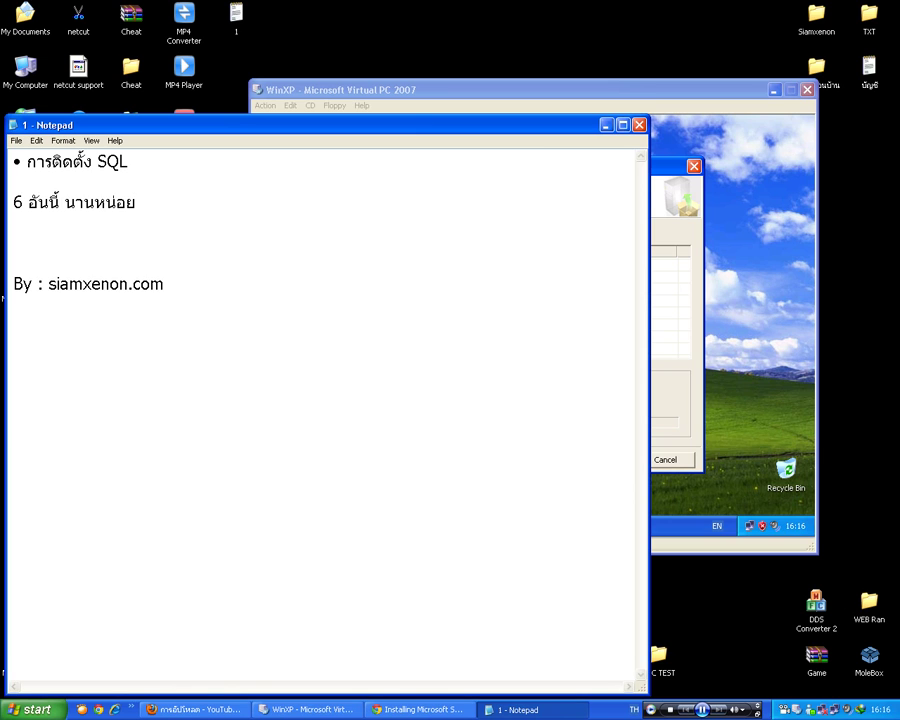
click(566, 96)
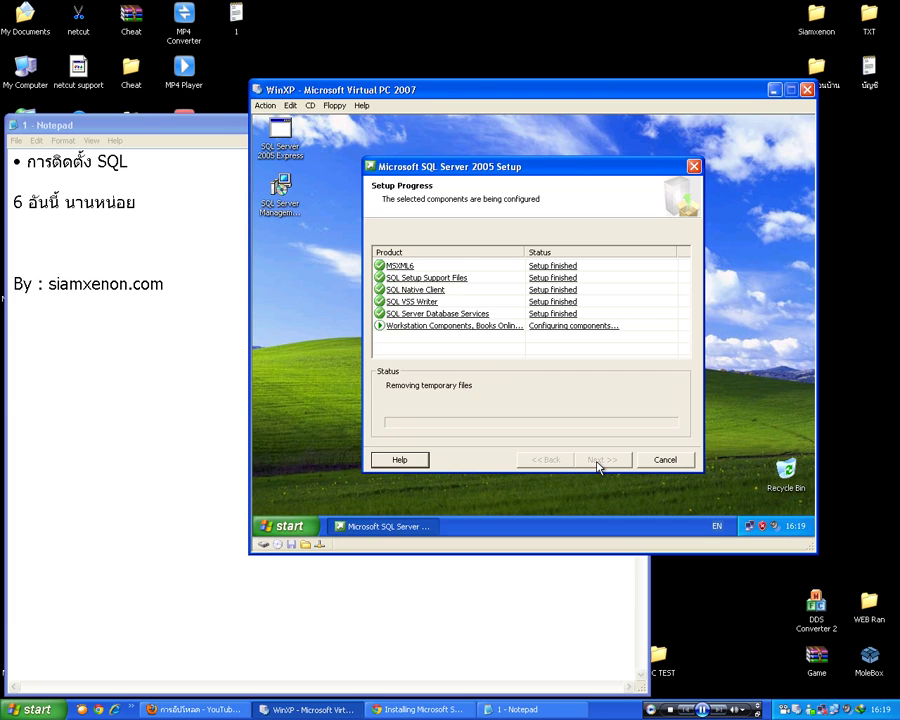
- Finish and close the SQL Server 2005 Express setup wizard, refresh the XP desktop, and bring Notepad forward
click(598, 462)
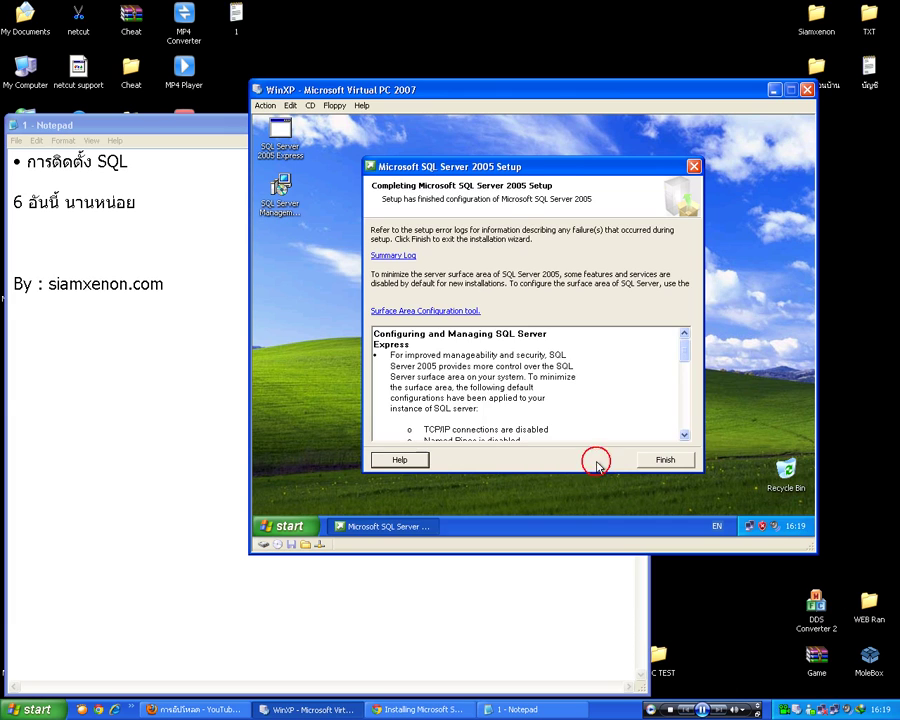
click(663, 459)
right_click(425, 333)
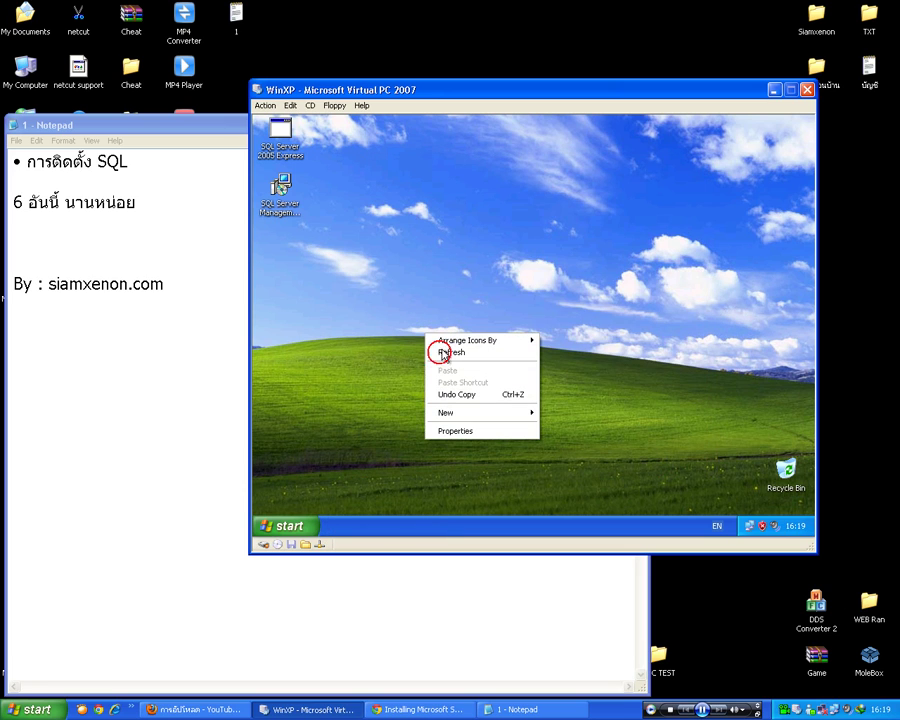
click(455, 352)
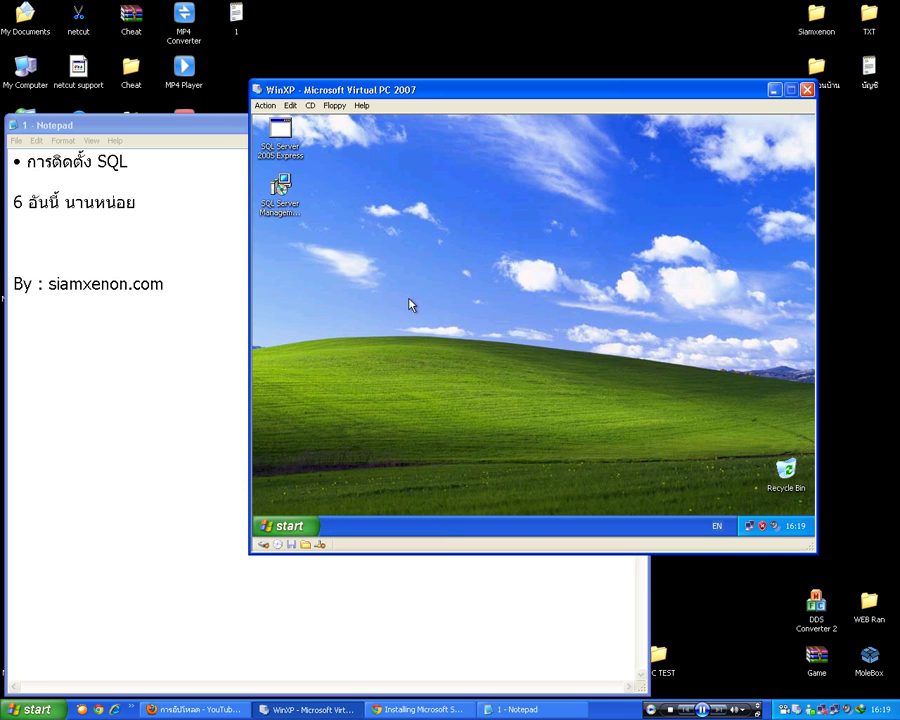
click(201, 209)
- Rewrite Notepad's second line as 'ติดตามอีกอันนึงนะครับ SQL part 2 ติดตั้งอีก 1 ตัว', mixing Thai and English input
drag(231, 214, 6, 195)
text(ติดต)
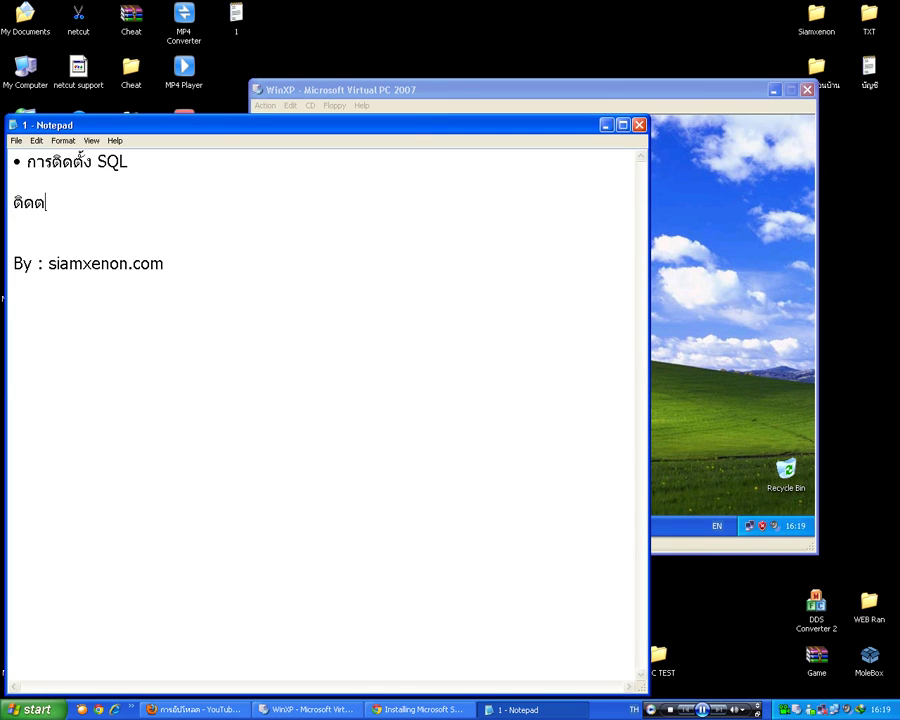
text(ามอีกอันนึงนะครับ)
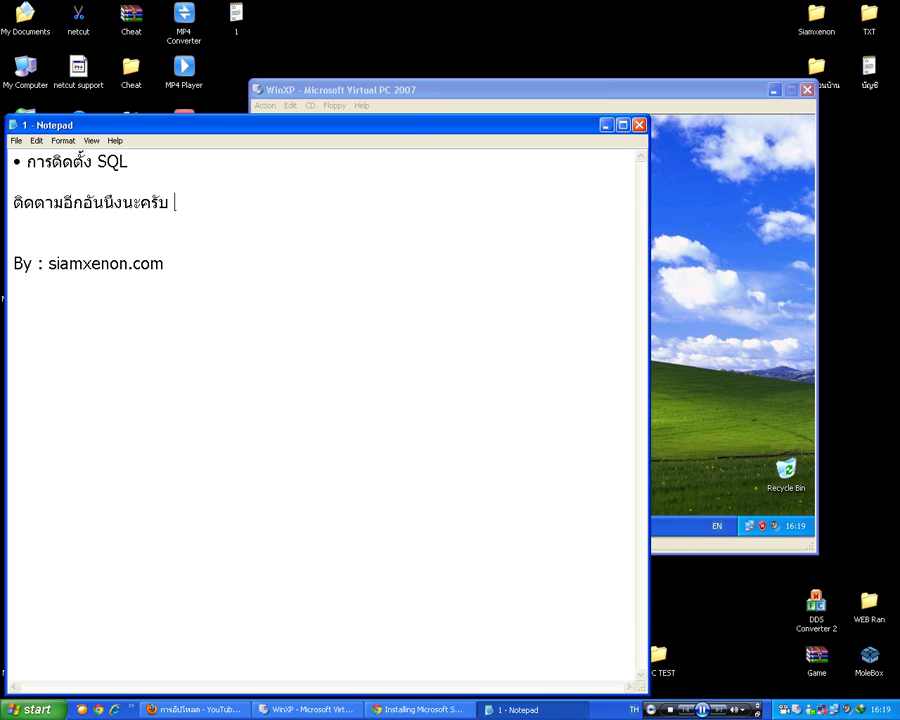
key(alt+shift)
text(SQL)
text( ยฟ)
key(BackSpace)
key(BackSpace)
key(alt+shift)
text(part 2)
key(alt+shift)
text(ติดตั้งอีก 1 ตัว)
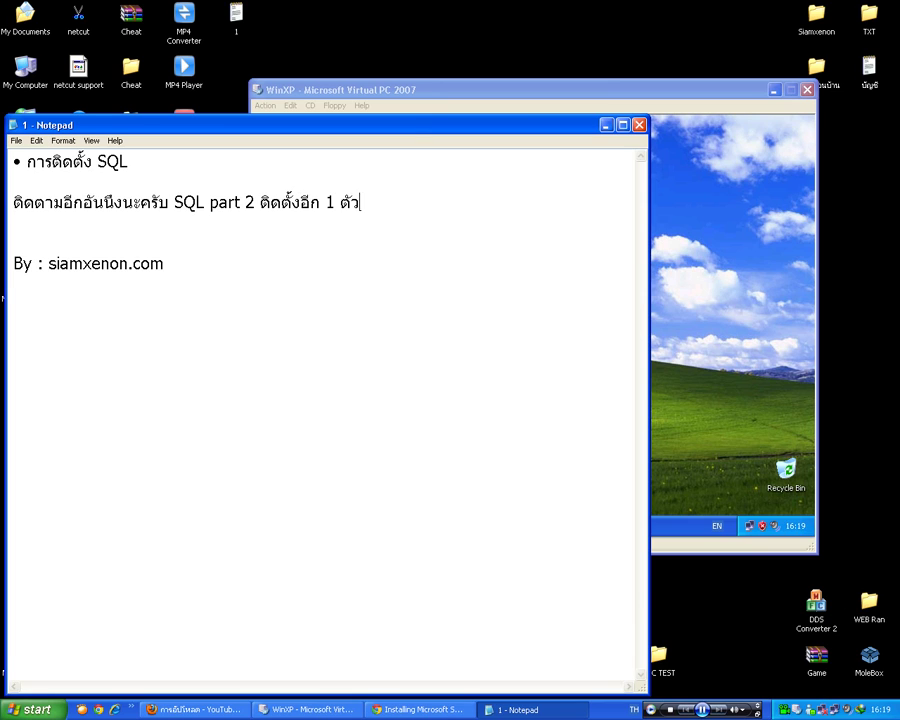